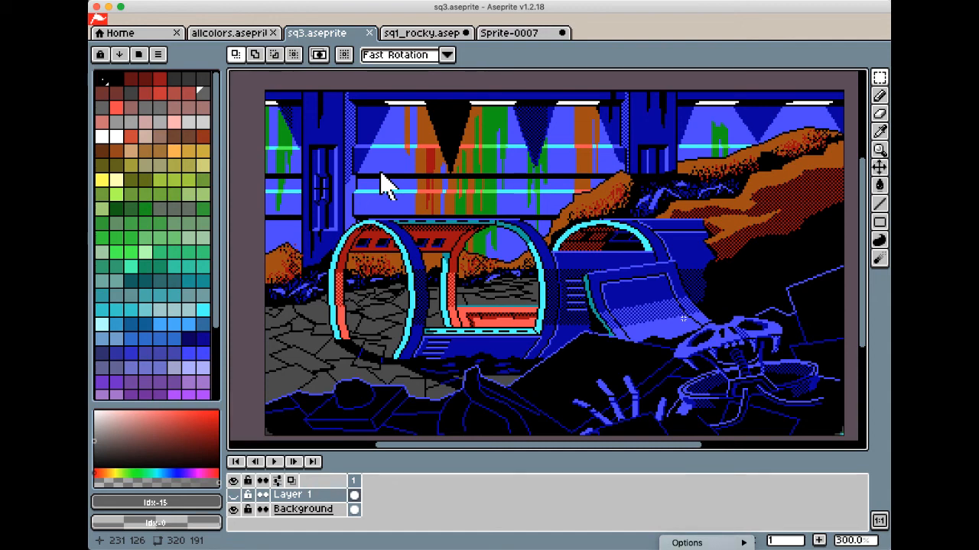
View the Sprite-0007 artwork, and compare the sq3.aseprite scene with Layer 1 shown and hidden
left_click(518, 35)
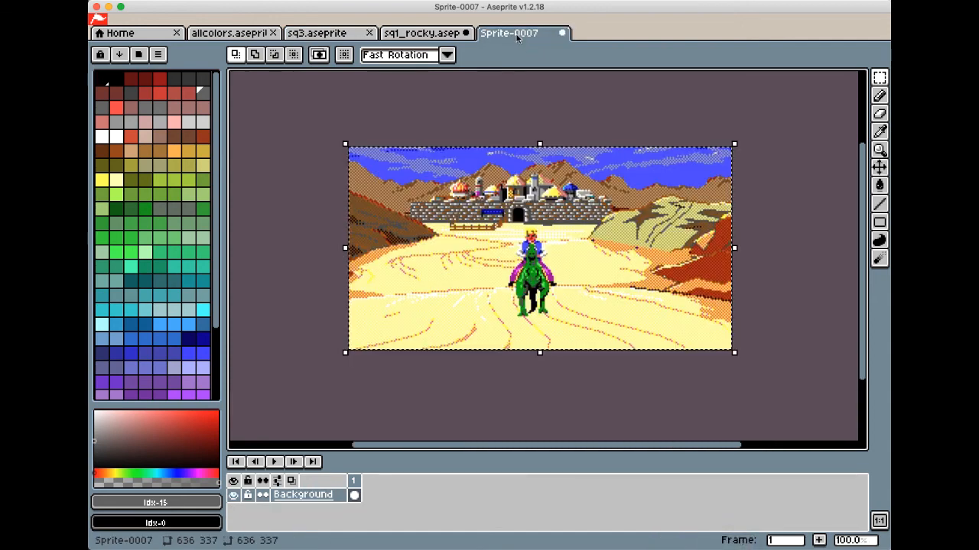
left_click(345, 37)
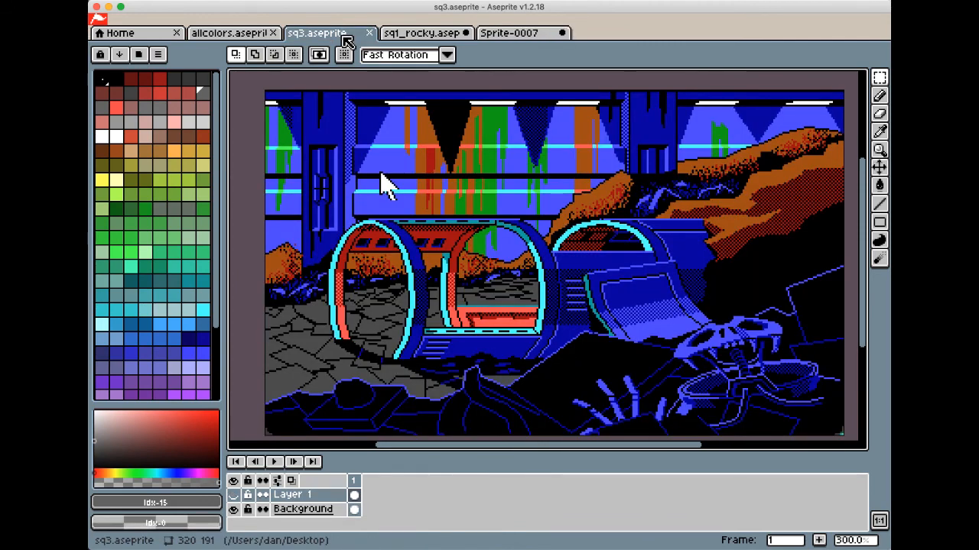
left_click(240, 499)
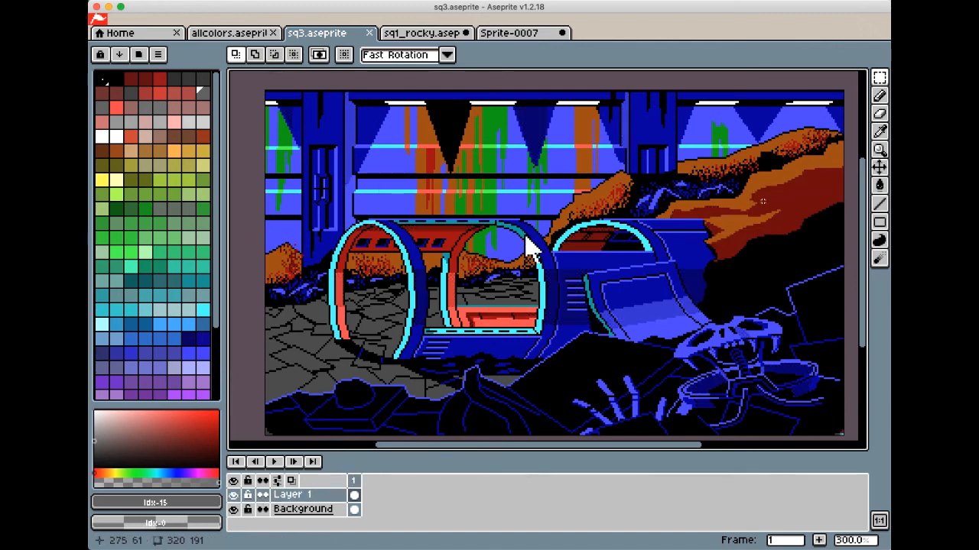
left_click(234, 495)
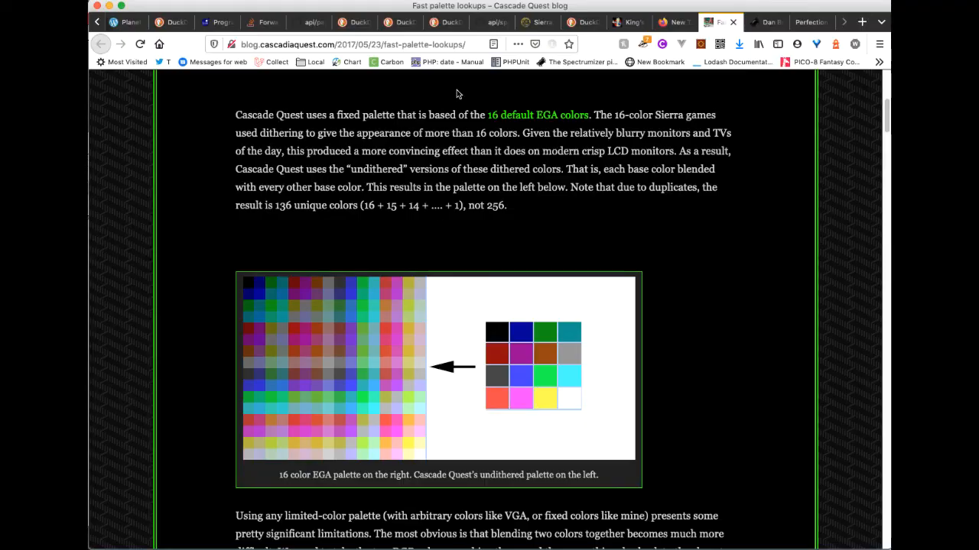
In the browser, open the Convert to EGA tool on invisiblespiders.com and download its Aseprite Script
left_click(763, 23)
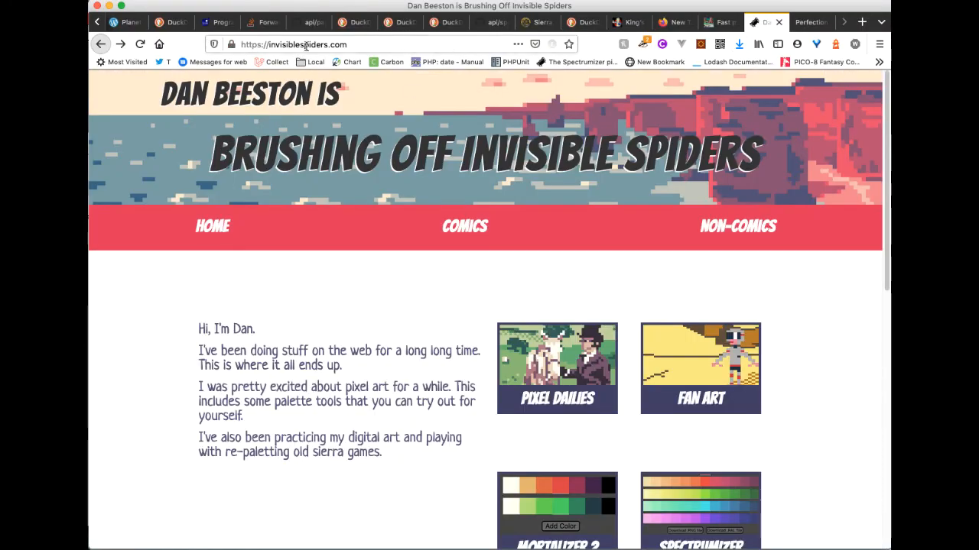
scroll(624, 323, "down", 10)
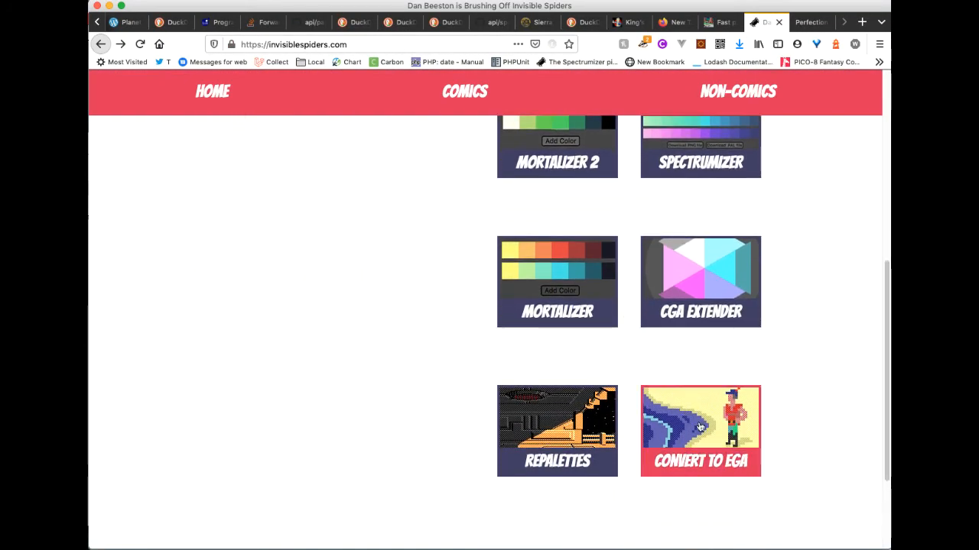
left_click(700, 427)
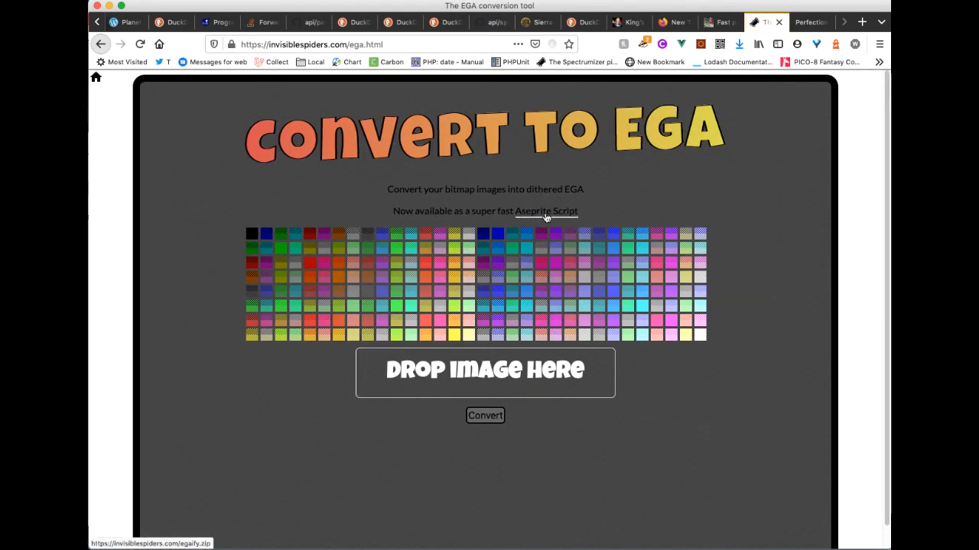
left_click(546, 216)
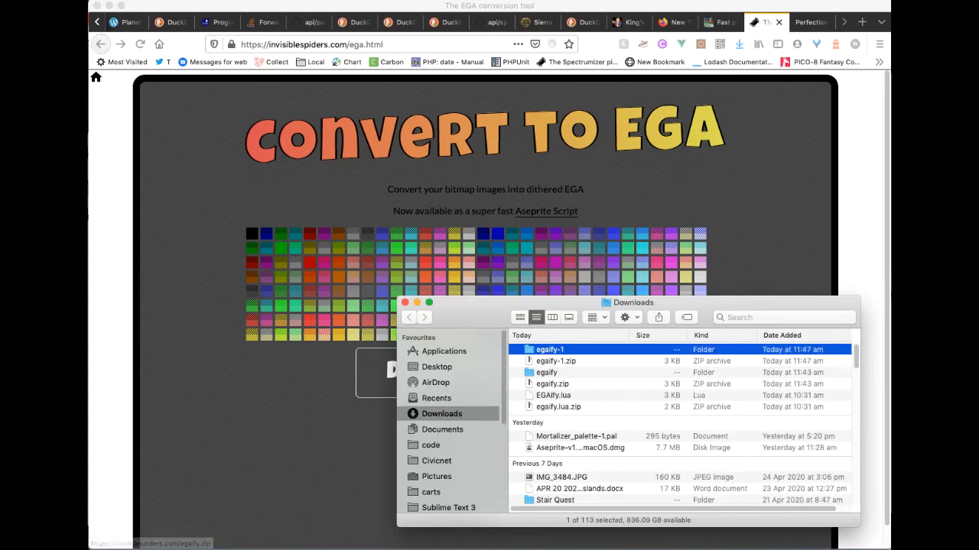
Open the downloaded egaify-1 folder in Downloads and select the EGAify.lua file
left_click_drag(681, 310, 587, 240)
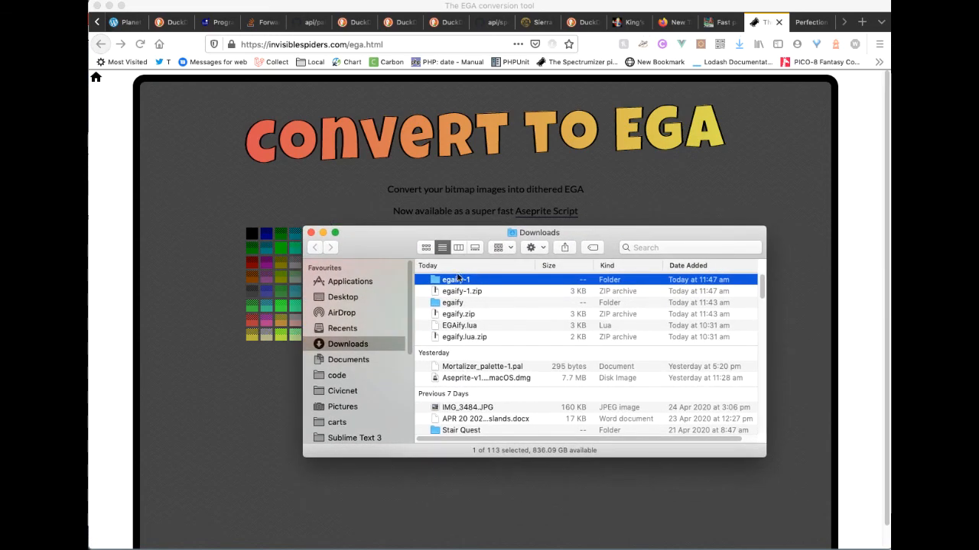
double_click(437, 282)
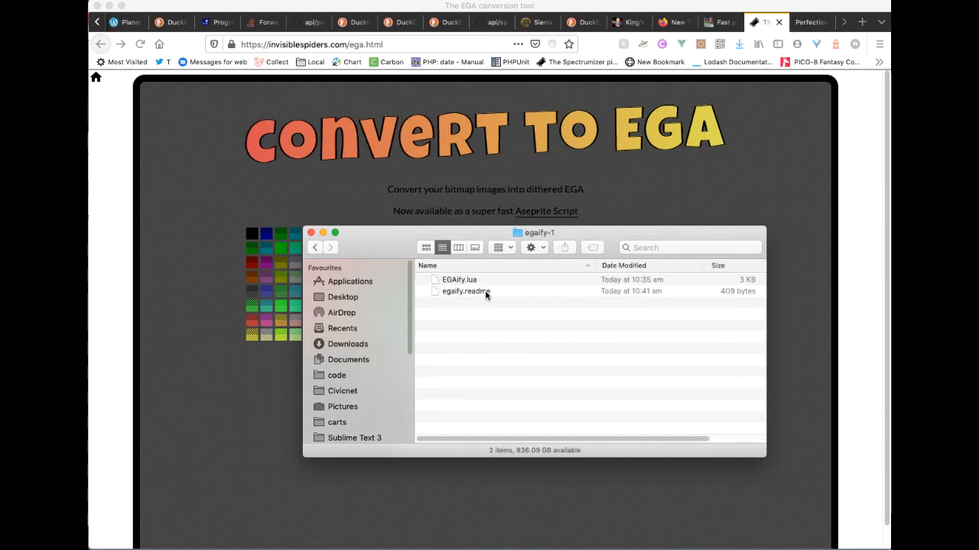
left_click(451, 281)
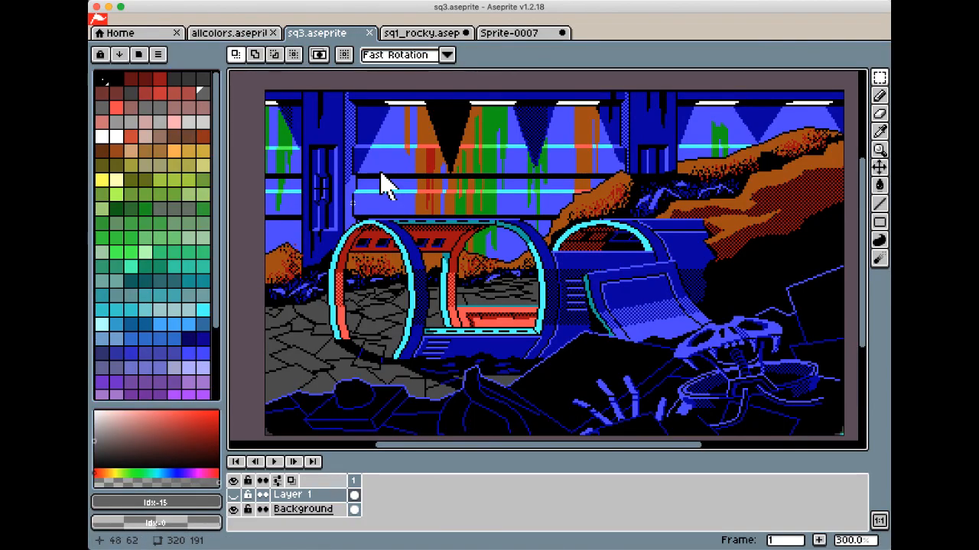
Switch to Aseprite, open its scripts folder and check it for the EGAify.lua script
left_click(89, 0)
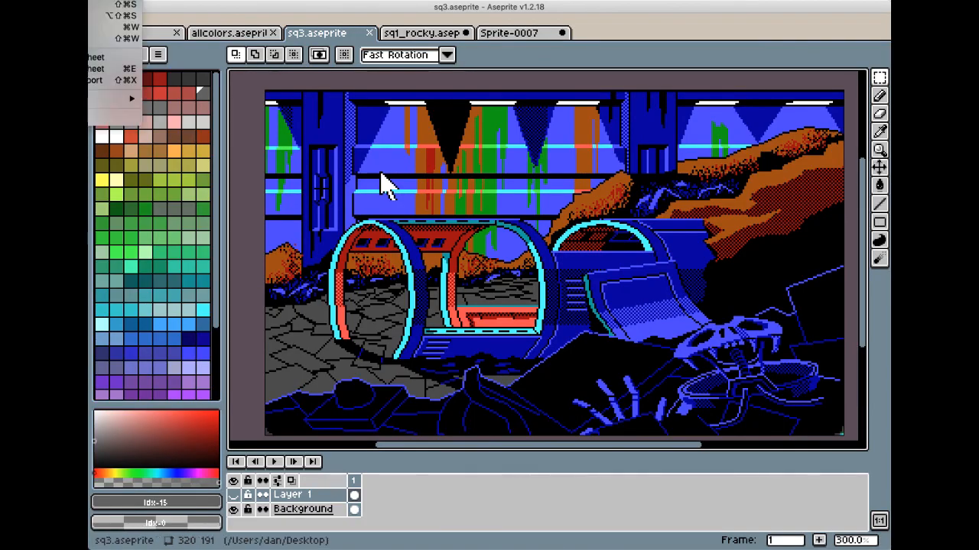
mouse_move(115, 98)
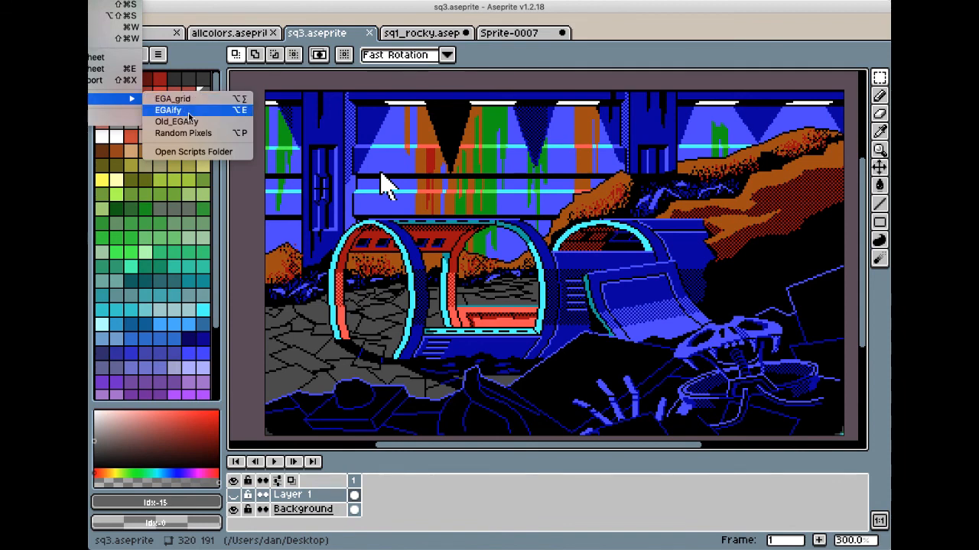
left_click(193, 151)
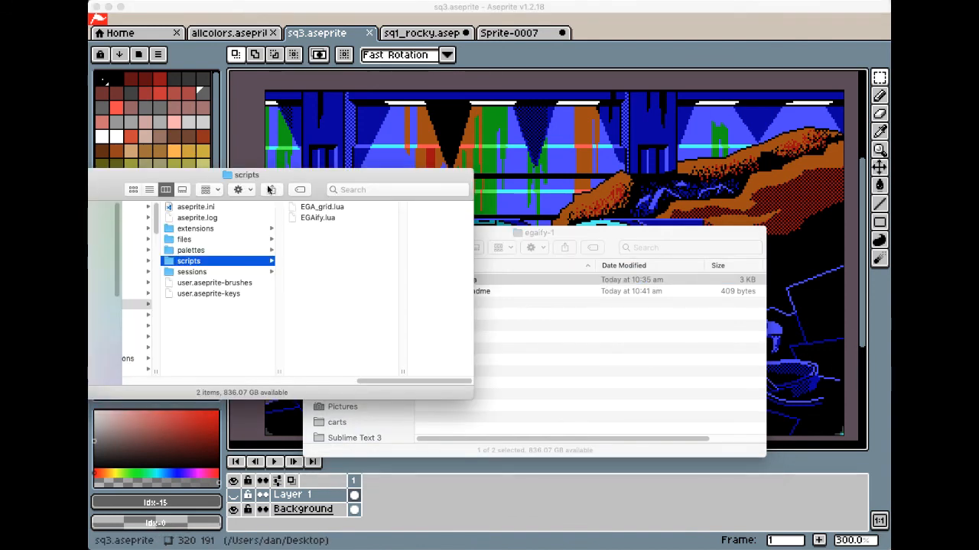
left_click_drag(296, 177, 531, 163)
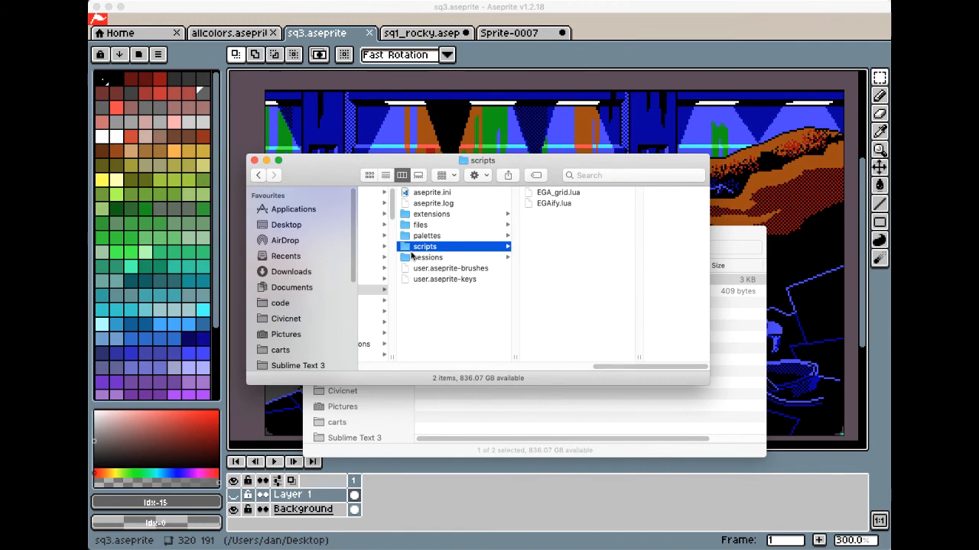
left_click(555, 204)
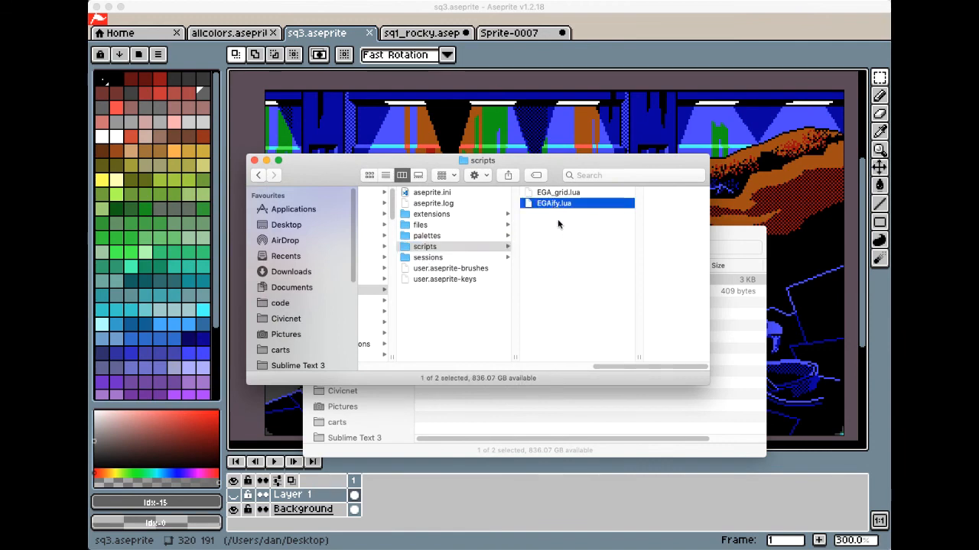
left_click(442, 246)
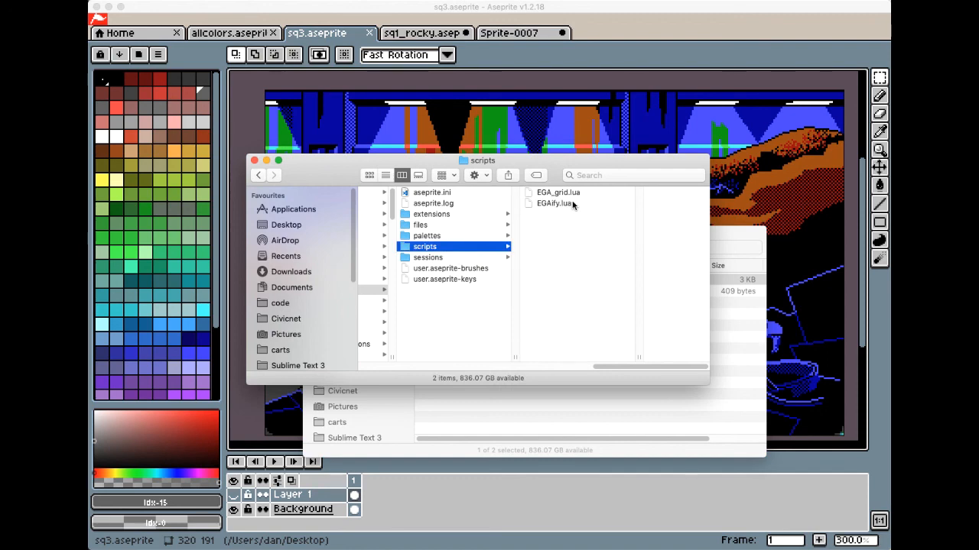
Restart Aseprite and reopen the recent file sq3.aseprite, enlarged to 300% with Layer 1 visible
left_click(617, 29)
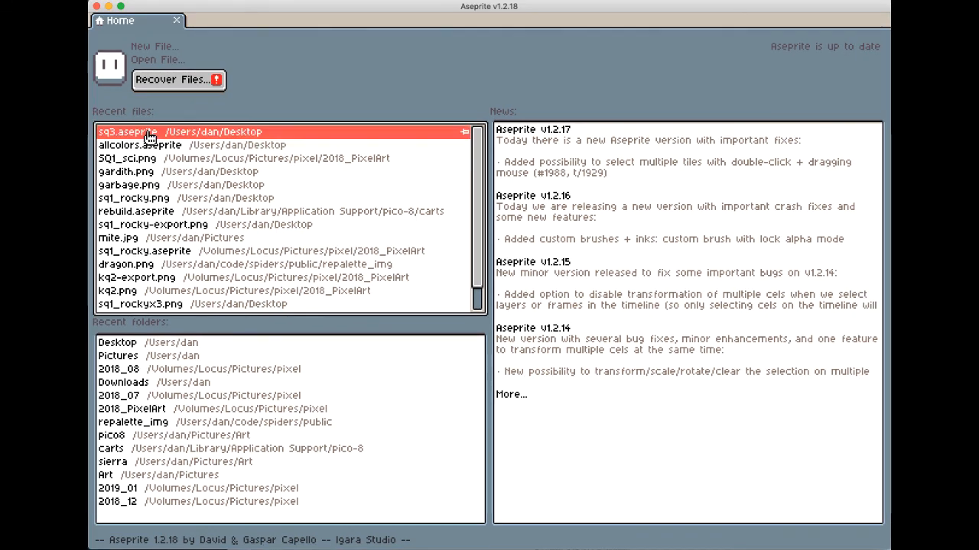
left_click(163, 136)
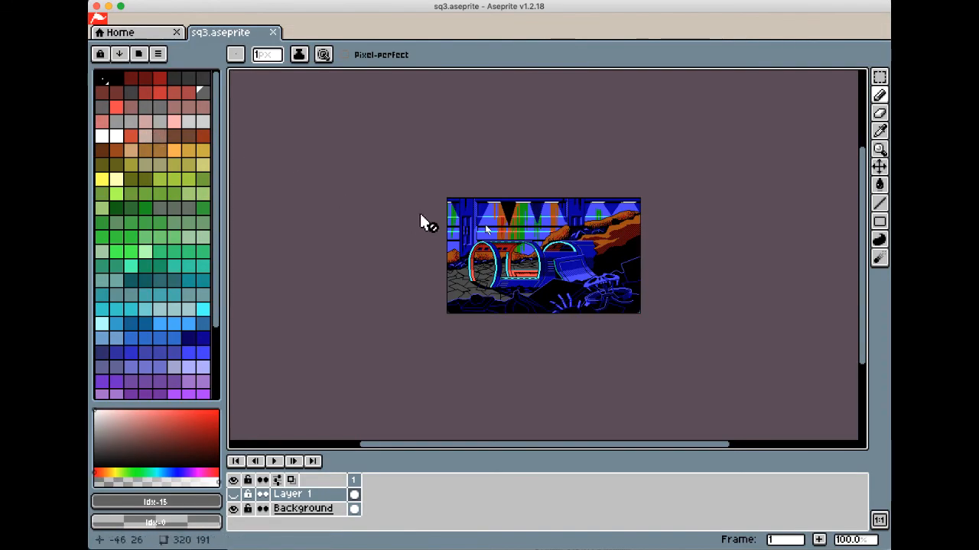
scroll(421, 220, "up", 2)
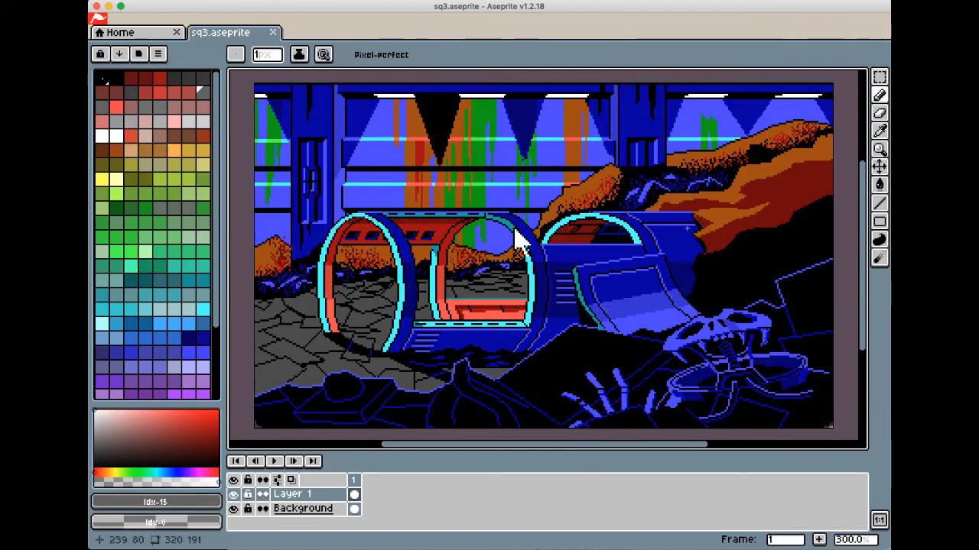
Run the EGAify script on the sq3 artwork and widen the palette area to show all the generated colors
left_click(88, 1)
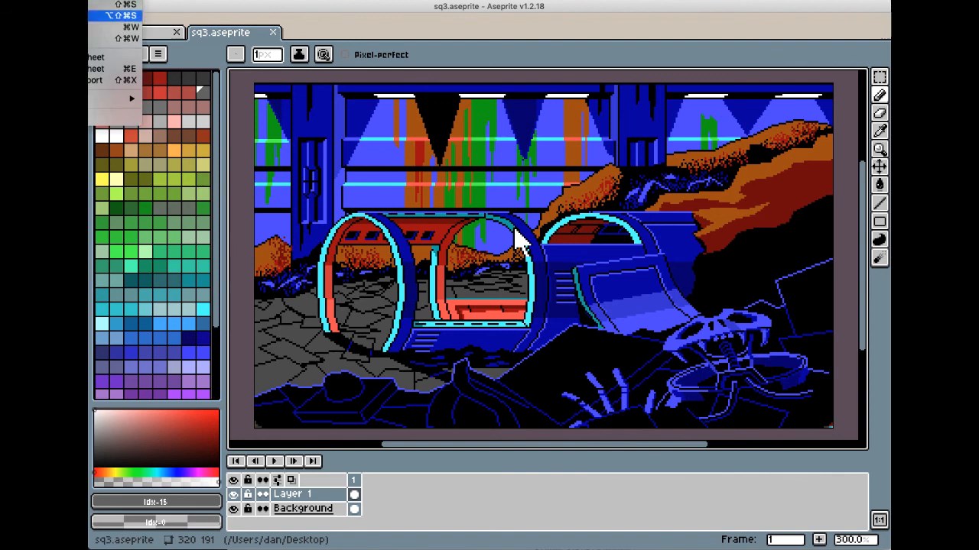
mouse_move(122, 99)
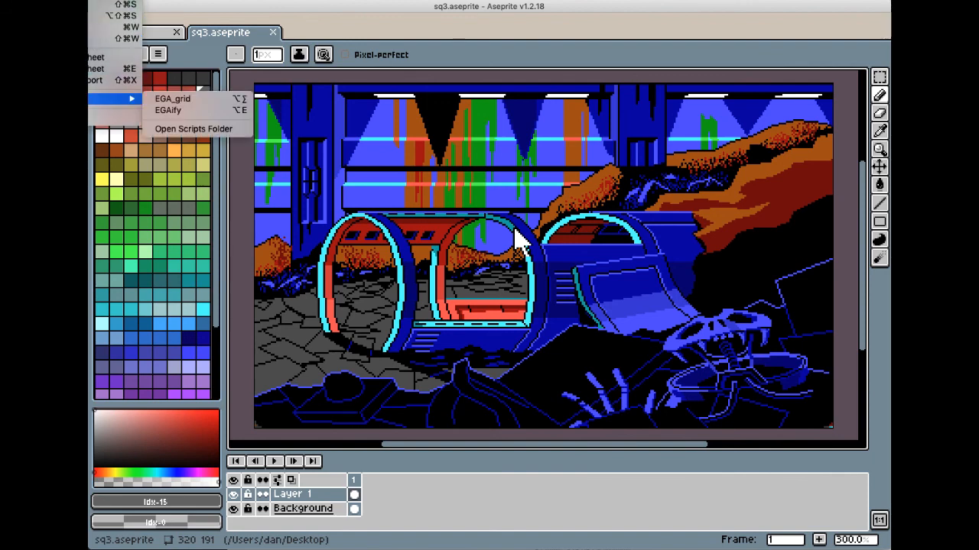
left_click(209, 117)
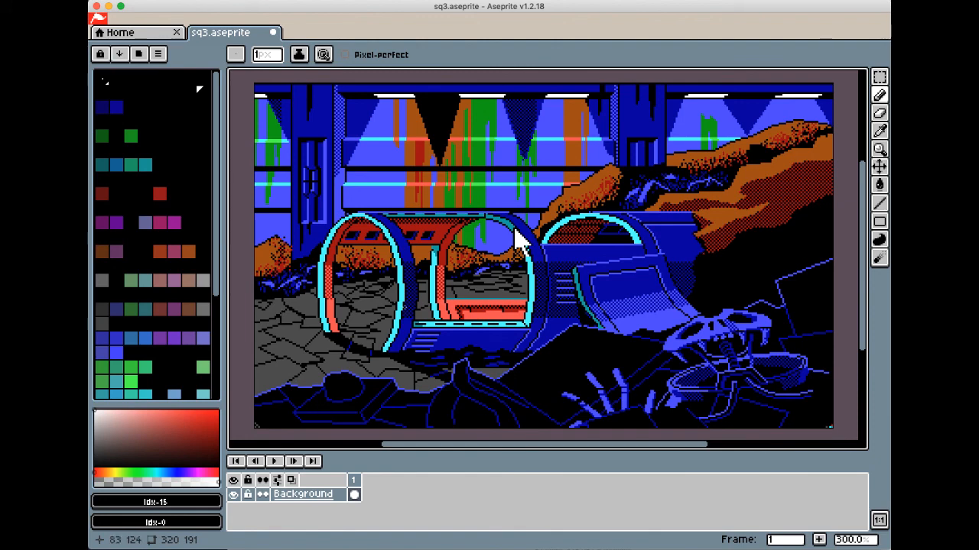
left_click_drag(224, 314, 341, 313)
left_click_drag(516, 239, 620, 234)
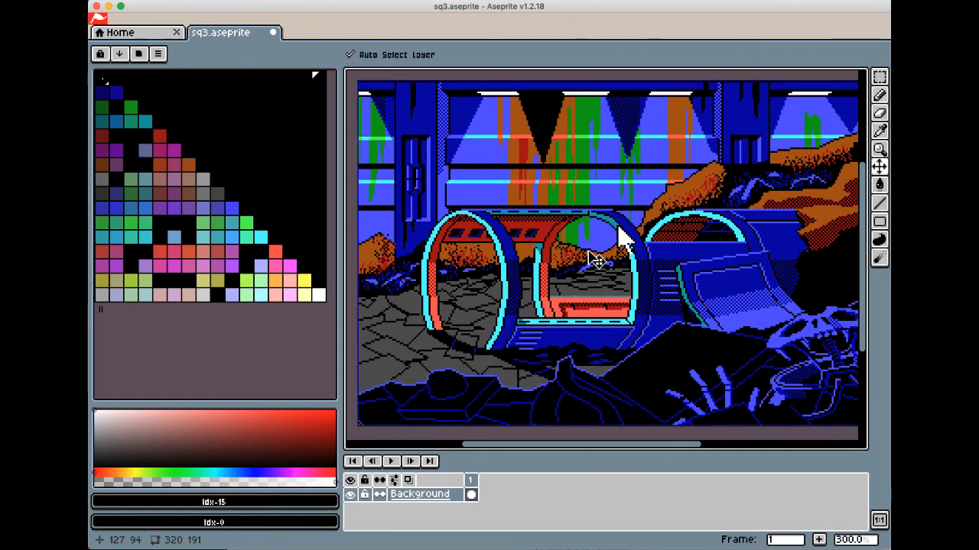
Undo the EGAify dithering and palette conversion, and redo the change back to the EGA blend palette
key("ctrl+z")
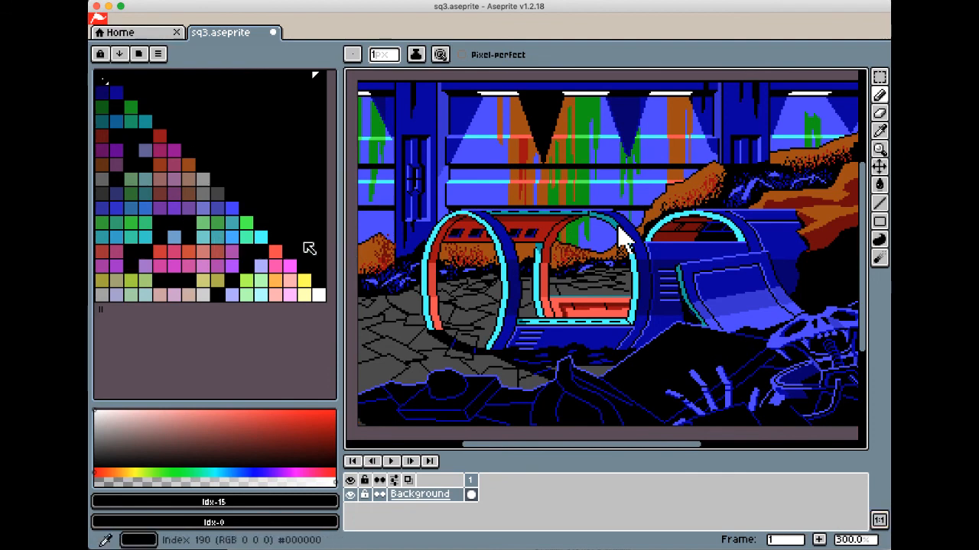
key("ctrl+z")
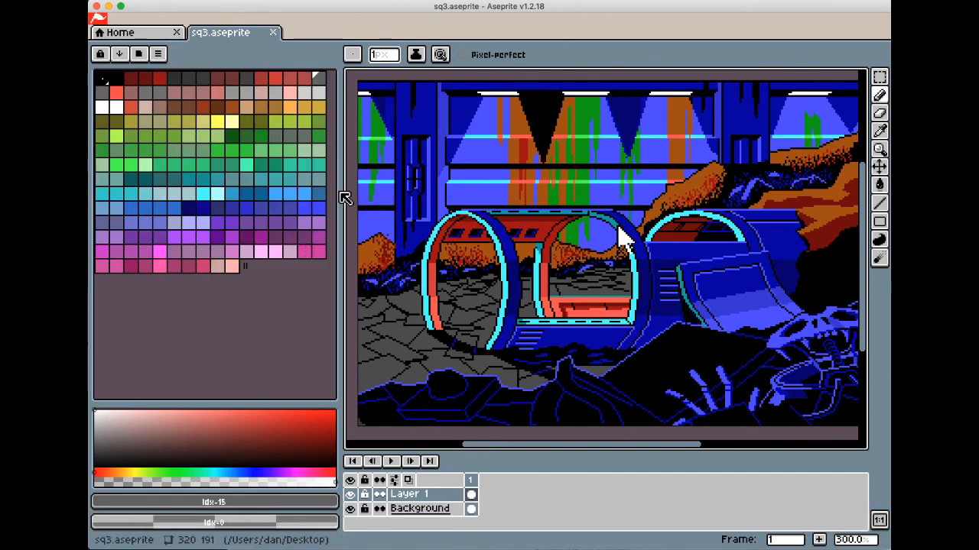
key("ctrl+y")
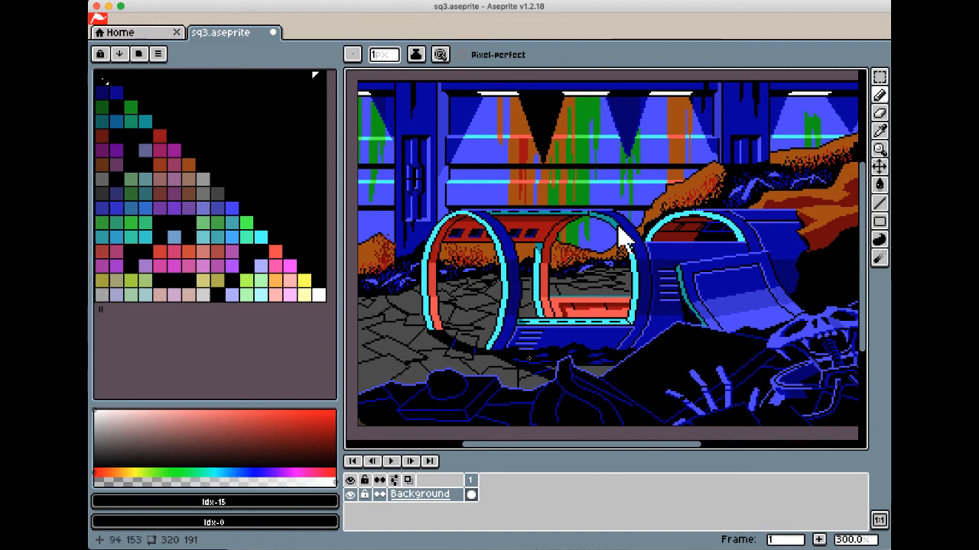
Switch to the browser and open the Spectrumizer palette tool from the invisiblespiders.com home page
key("super+Tab")
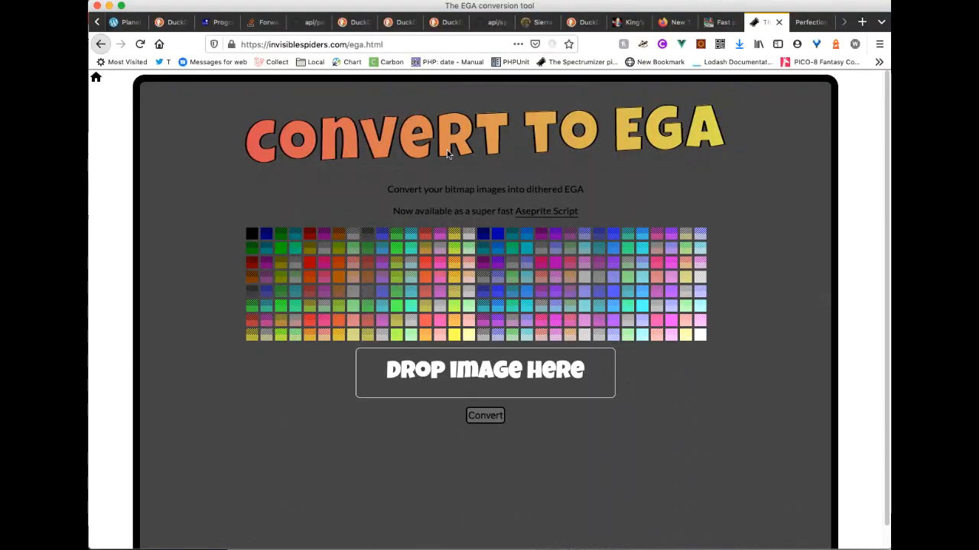
left_click(96, 77)
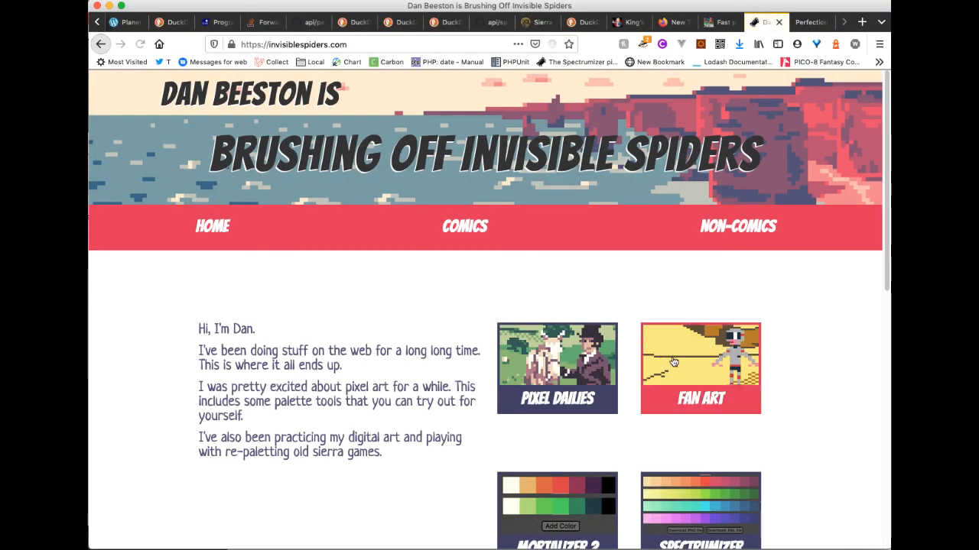
scroll(686, 444, "down", 3)
left_click(696, 345)
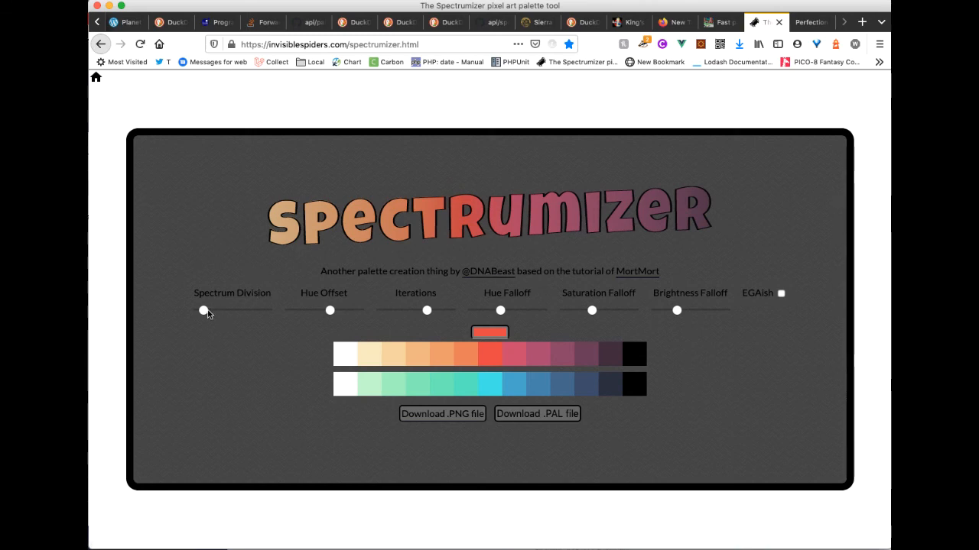
Raise Spectrum Division to produce five color ramps, and reduce Hue Offset and Iterations slightly
left_click_drag(204, 310, 219, 313)
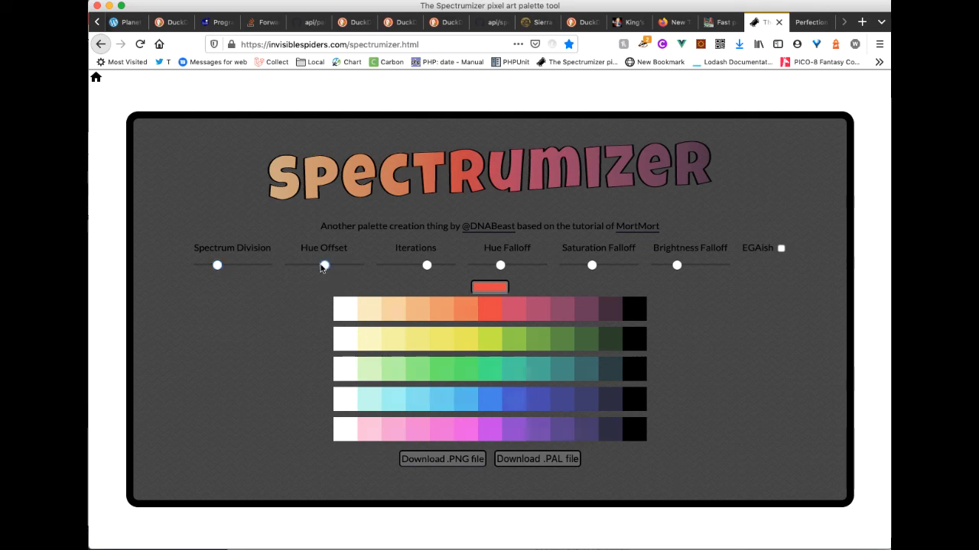
mouse_move(329, 265)
left_mouse_down()
mouse_move(288, 265)
mouse_move(367, 276)
mouse_move(315, 275)
left_mouse_up()
left_click_drag(425, 267, 415, 266)
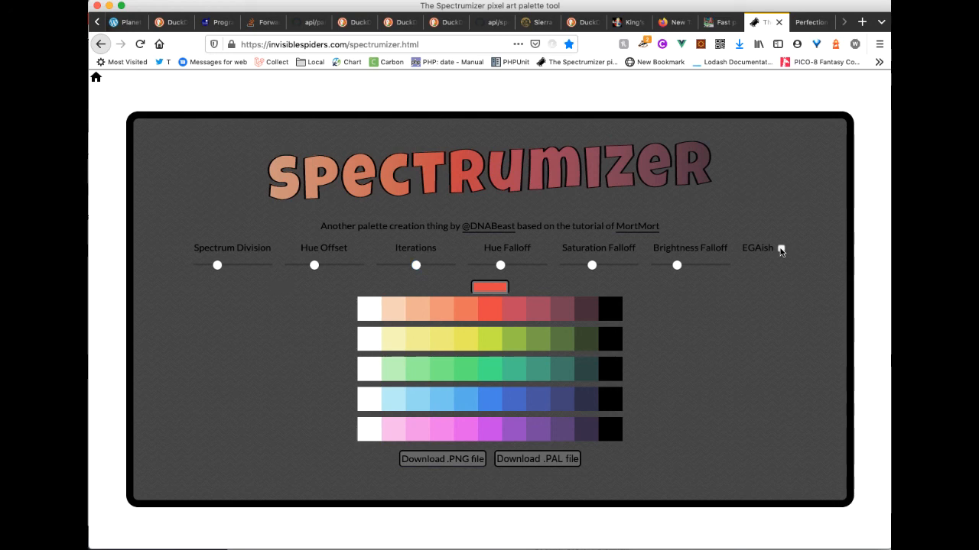
Restrict the palette to EGAish colors and raise Spectrum Division to nearly its maximum
left_click(781, 250)
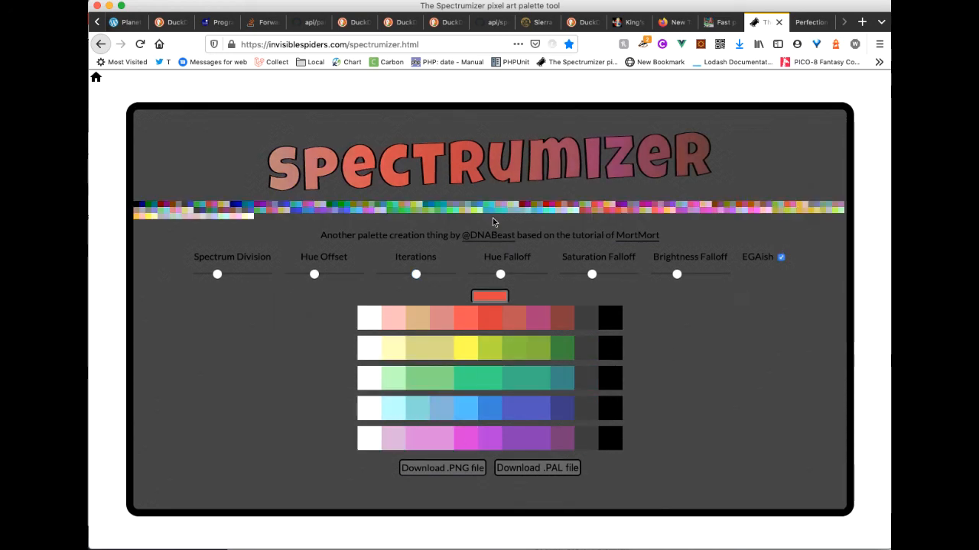
left_click_drag(217, 274, 266, 277)
scroll(630, 343, "down", 6)
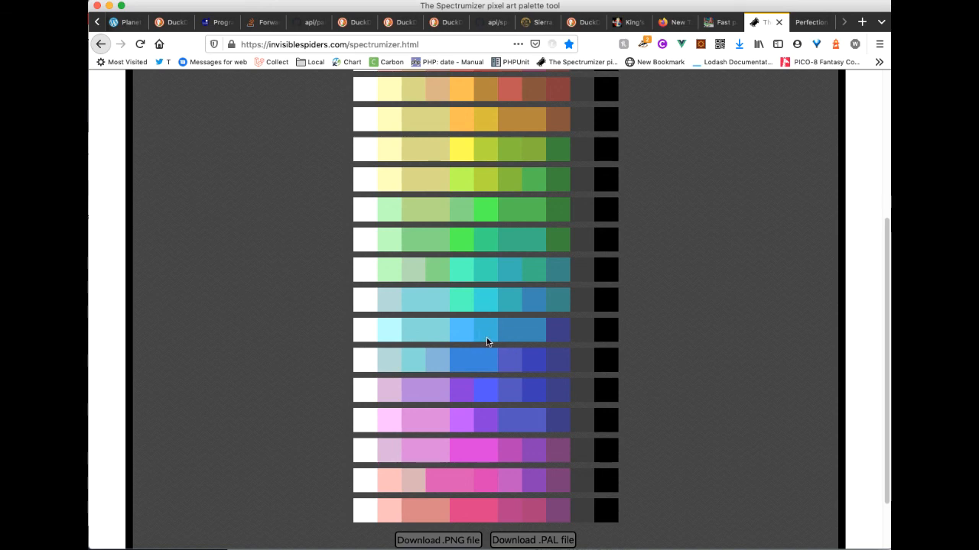
scroll(486, 342, "down", 1)
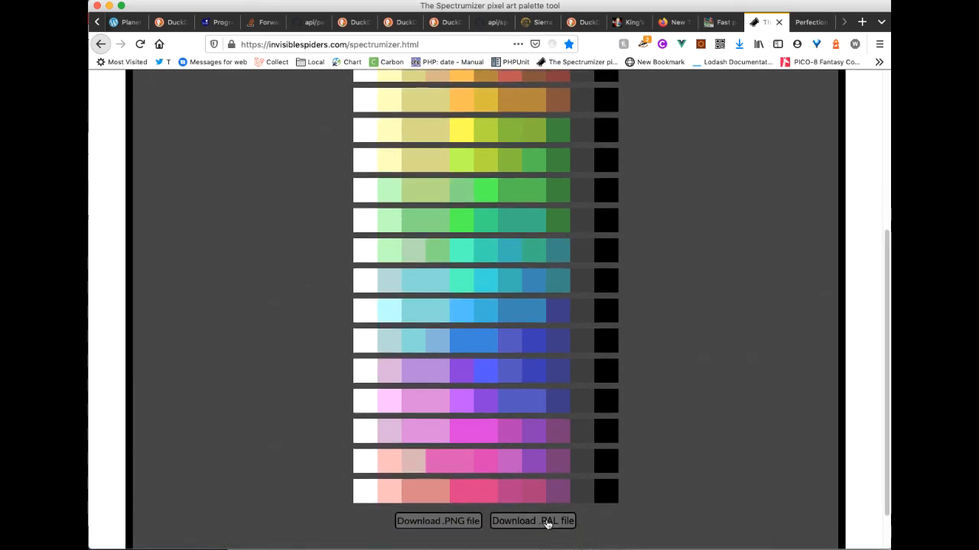
Download the generated Spectrumizer palette as a .PAL file and accept the browser's file-opening options
left_click(547, 522)
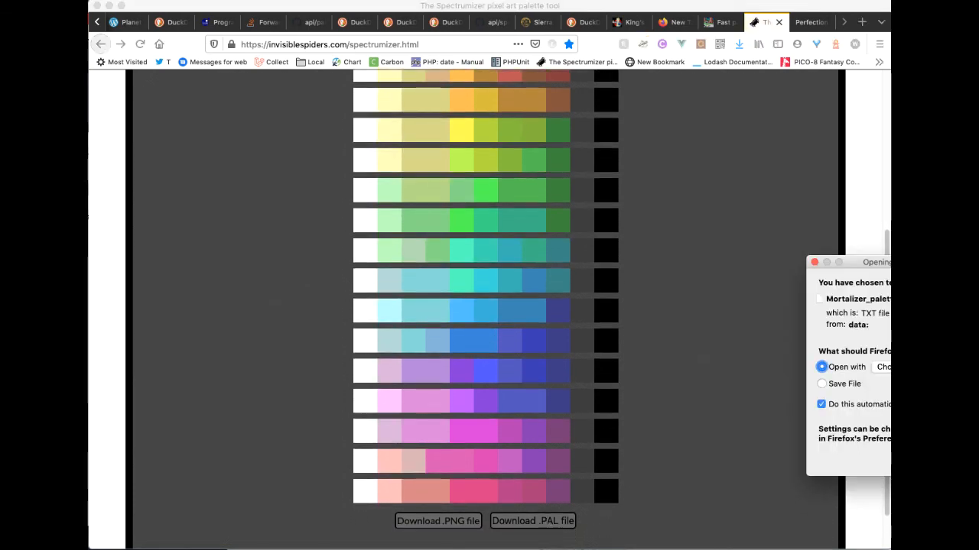
left_click_drag(971, 263, 765, 279)
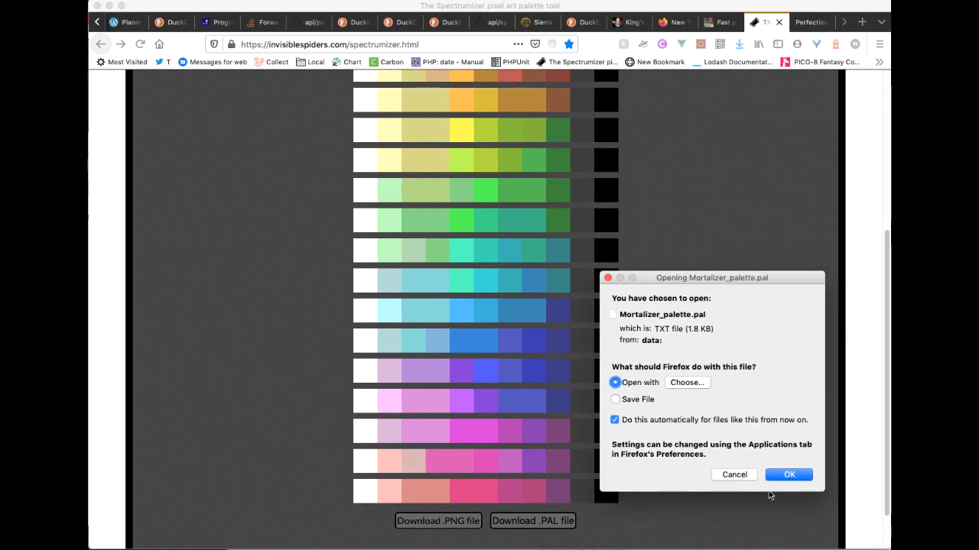
left_click(782, 475)
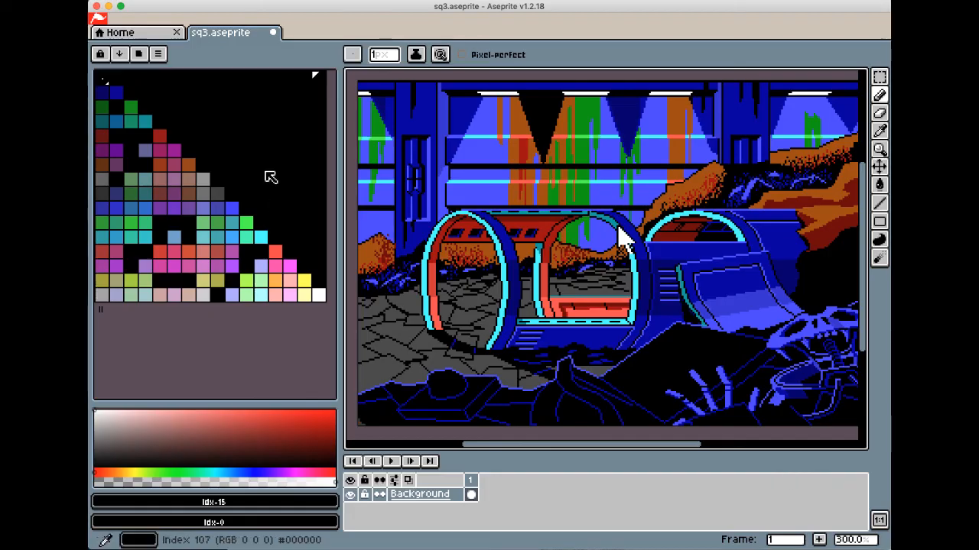
Switch to Aseprite and load Mortalizer_palette-2.pal from the Downloads folder as the sq3 sprite's palette
left_click(158, 55)
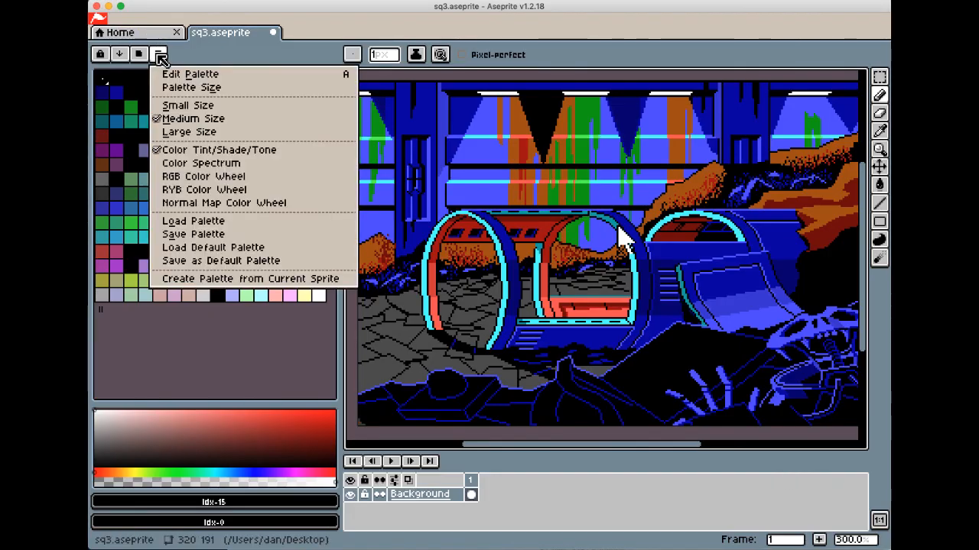
left_click(217, 222)
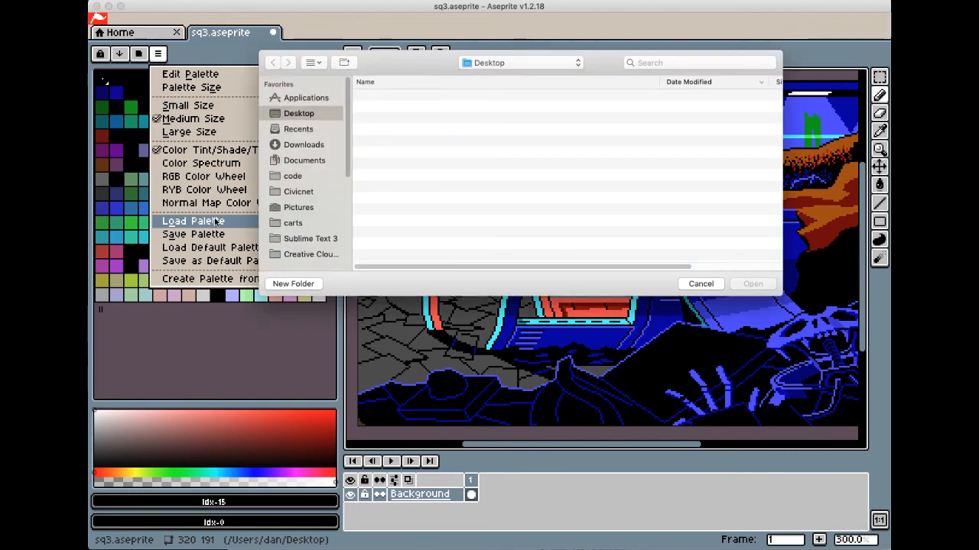
left_click(302, 144)
left_click(432, 98)
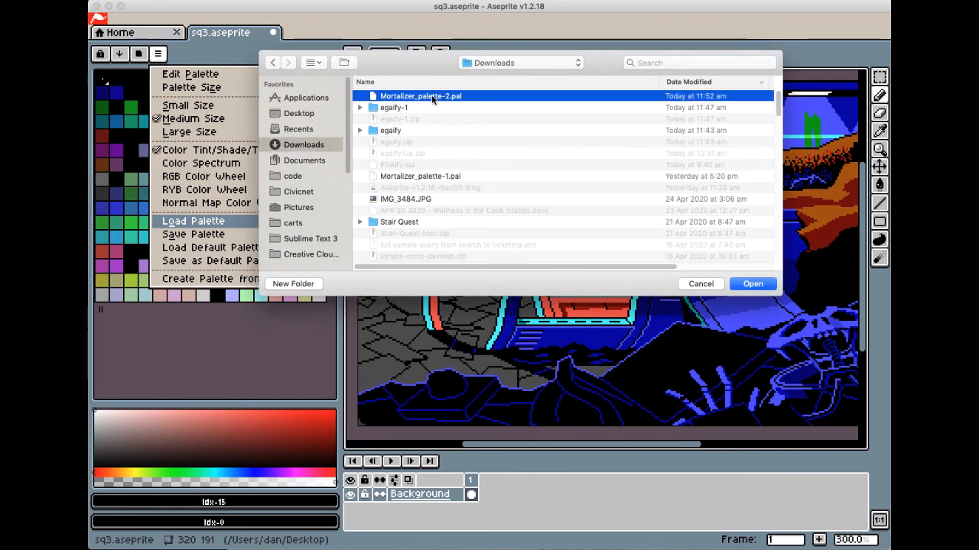
left_click(752, 284)
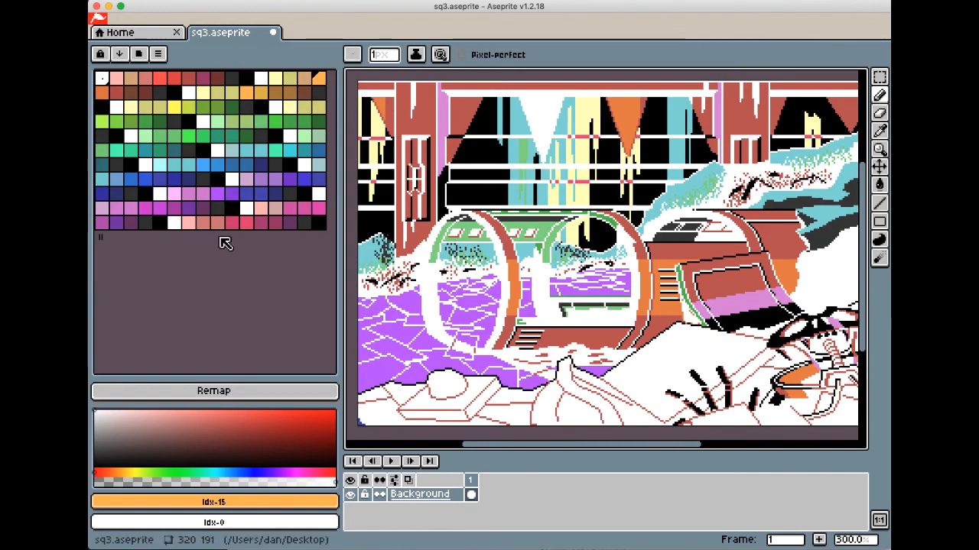
Narrow the palette area so each color ramp occupies its own row, and remap the artwork to the loaded palette
left_click_drag(338, 290, 260, 291)
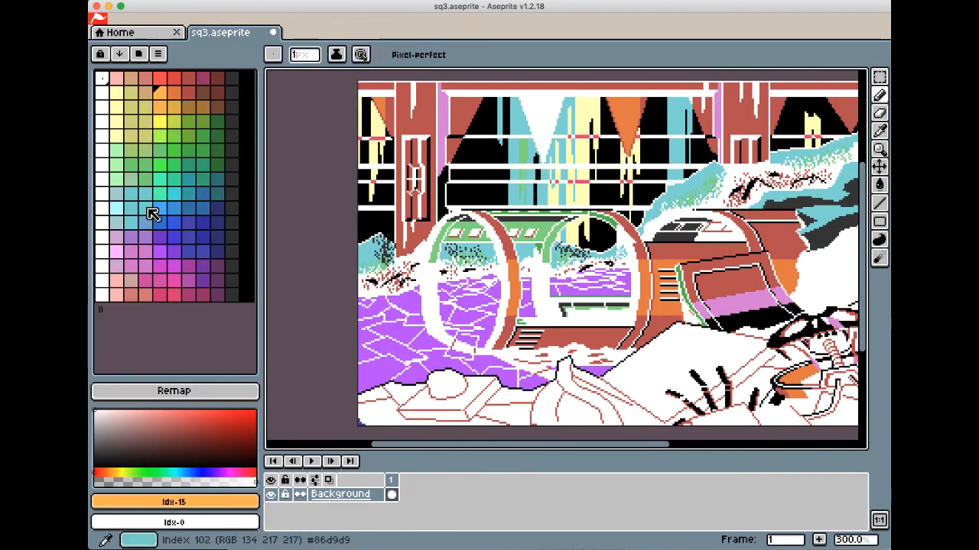
left_click(188, 391)
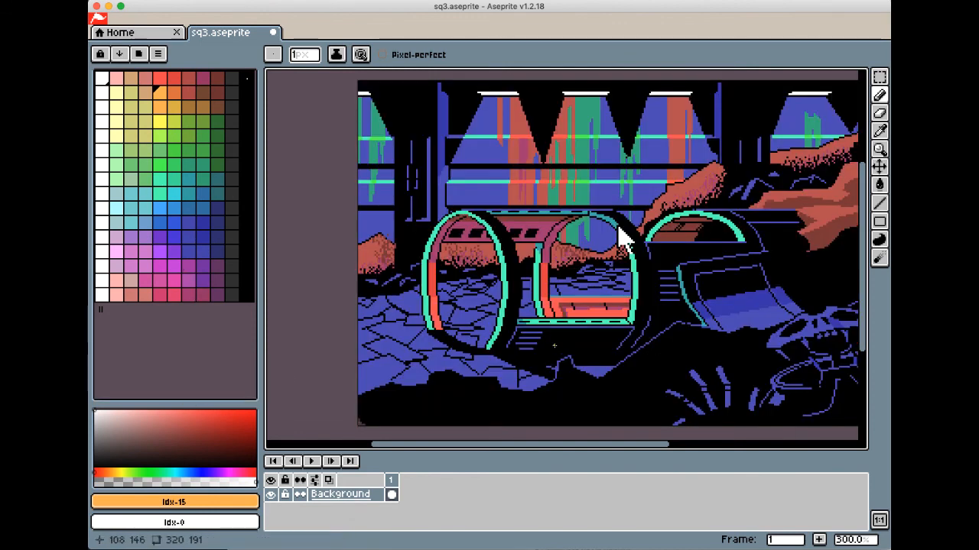
Undo the remap and palette load to compare with the earlier artwork, and redo both changes
key("super+z")
key("super+z")
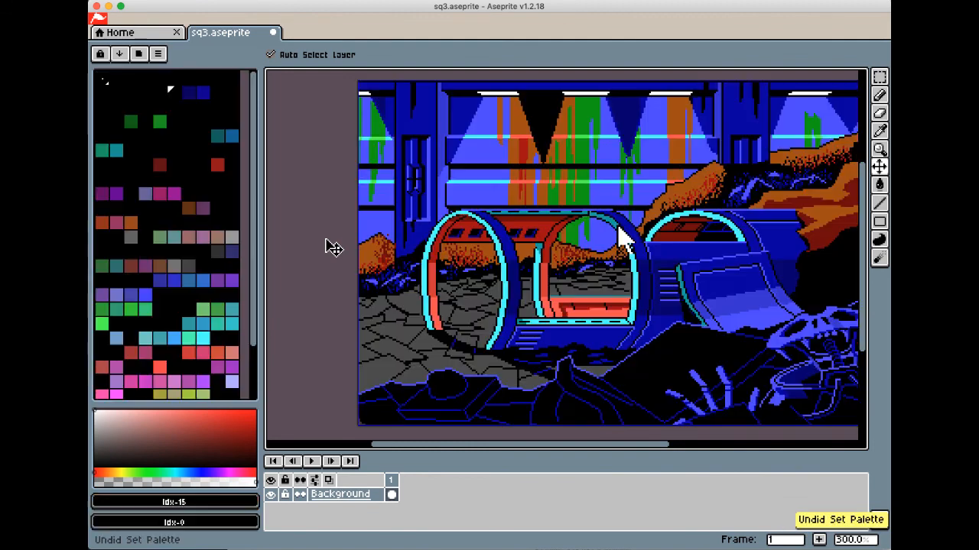
key("super+shift+z")
key("super+shift+z")
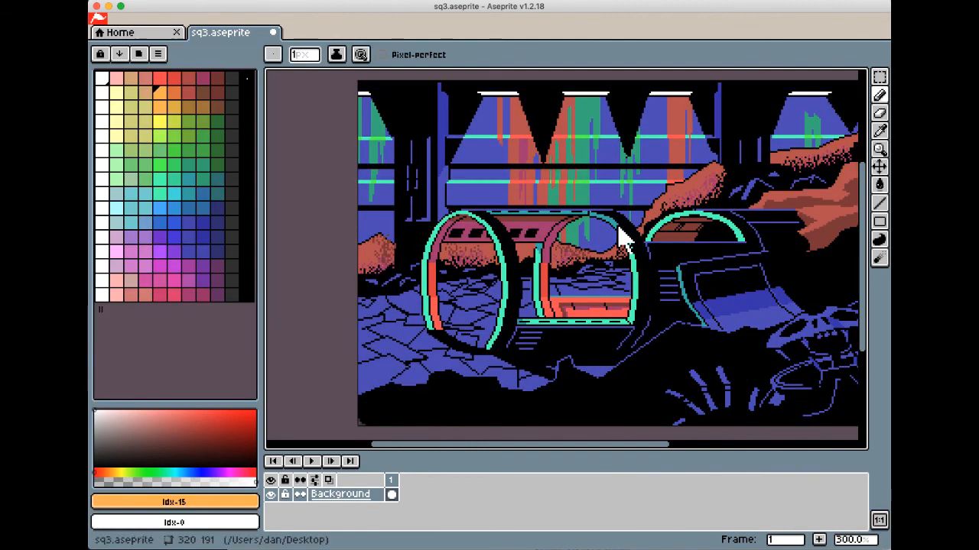
Open the sq1_rocky.aseprite sprite and run EGAify to convert it to dithered EGA colors
double_click(619, 227)
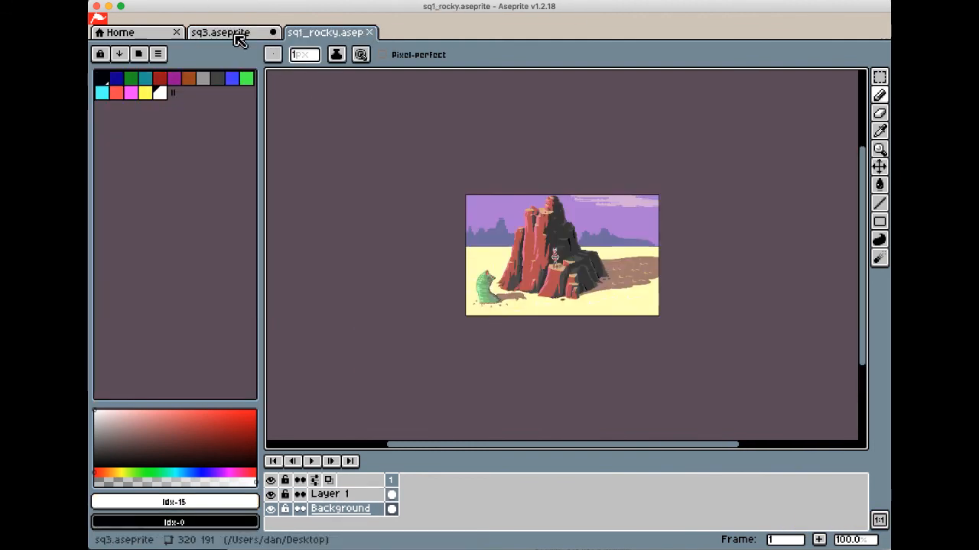
key("3")
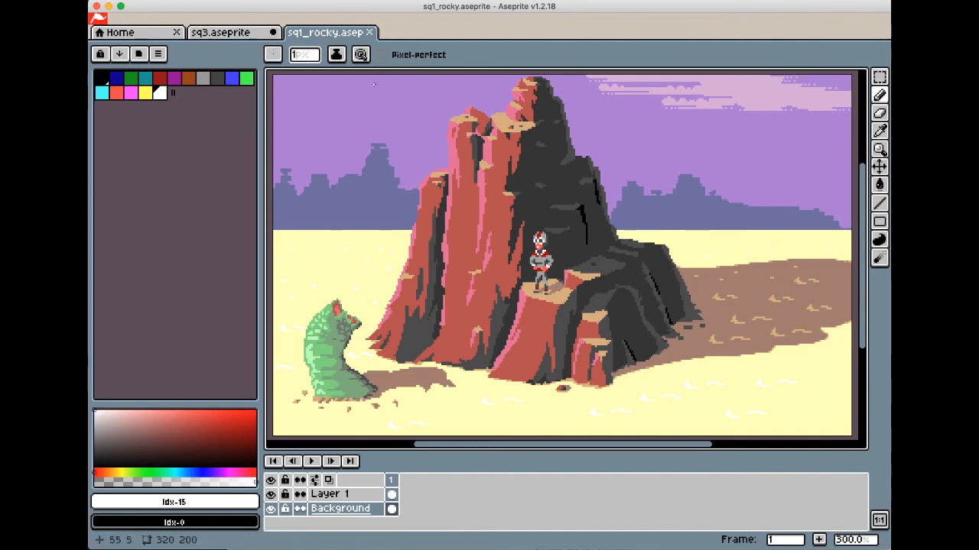
key("alt+d")
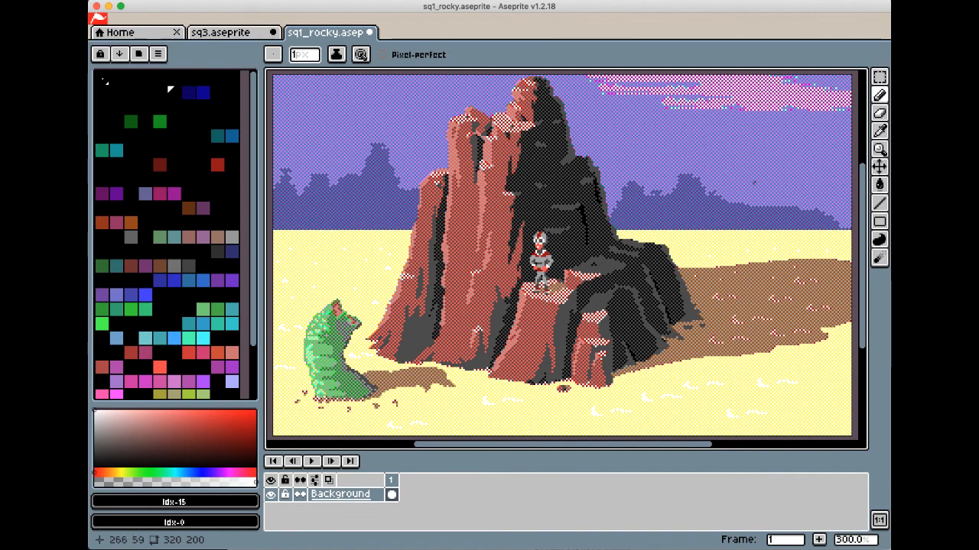
Recolor the undithered clouds white, the rock's shadow side black and its lit edges bright red, and reapply the EGAify dithering
left_click(879, 203)
left_click(127, 103)
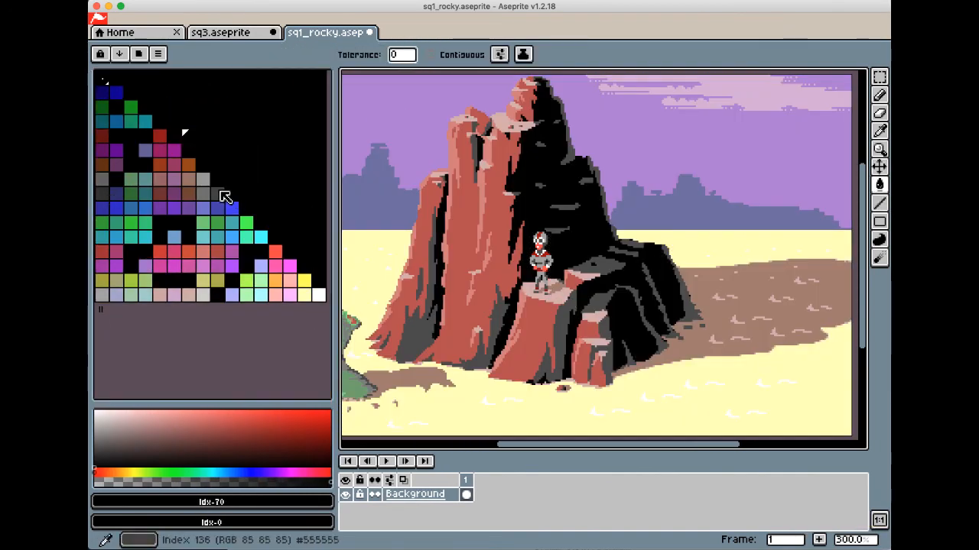
left_click(318, 294)
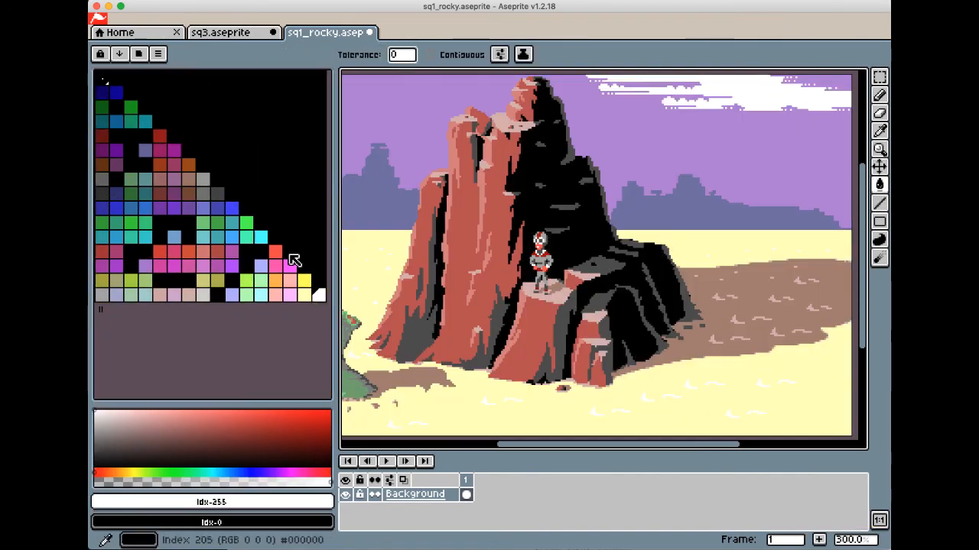
left_click(276, 251)
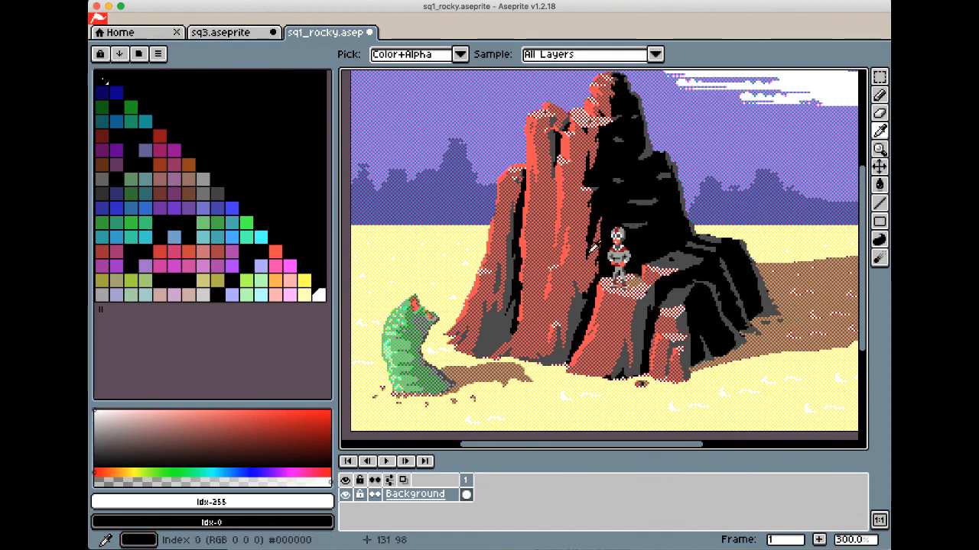
Undo the last dithering and draw a freehand lasso selection around the green worm
left_click(647, 306)
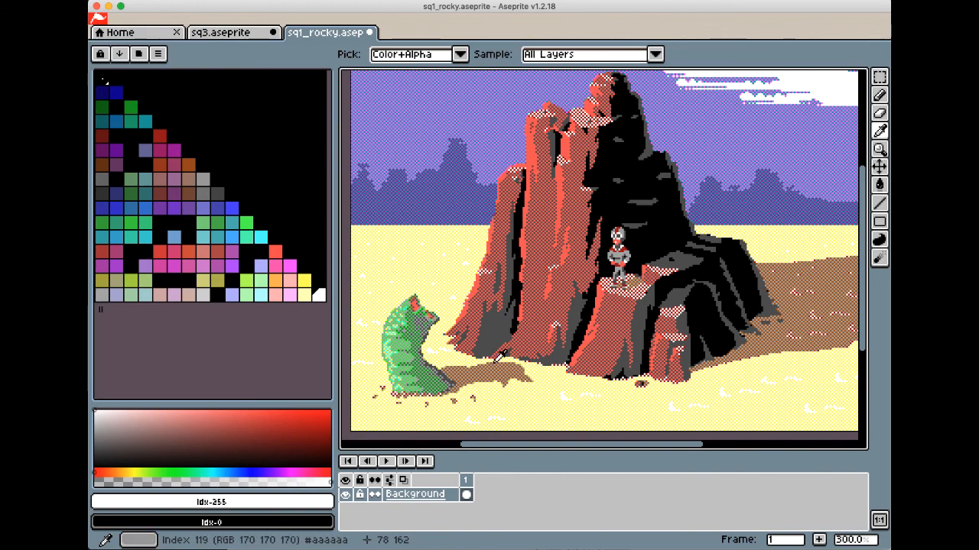
key("v")
key("super+z")
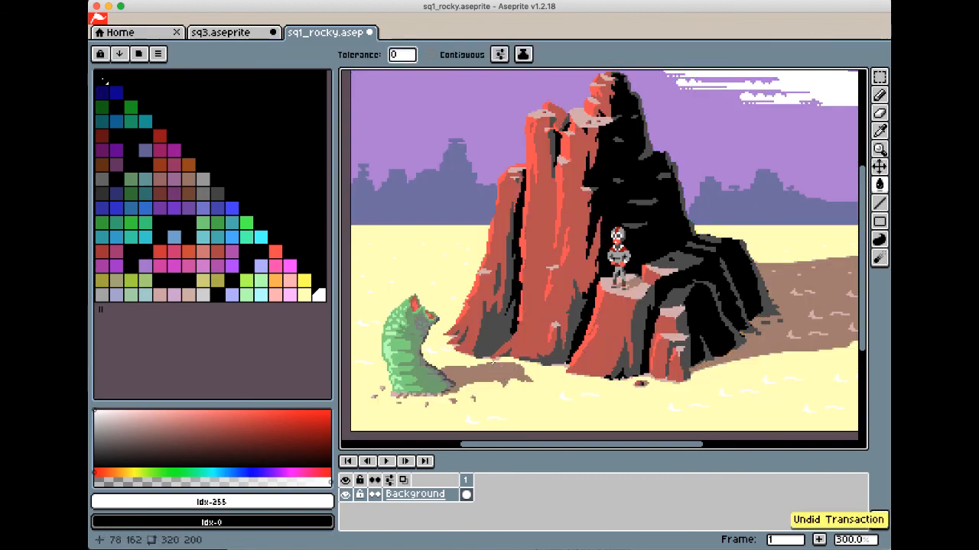
left_click(289, 221)
left_click(879, 77)
left_click(826, 78)
left_click_drag(455, 323, 445, 339)
Fill the selected worm's darkest shadow with black and its body shade with bright green, and run EGAify to preview it
key("g")
left_click(276, 210)
left_click(436, 371)
left_click(435, 370, "alt")
left_click(247, 223)
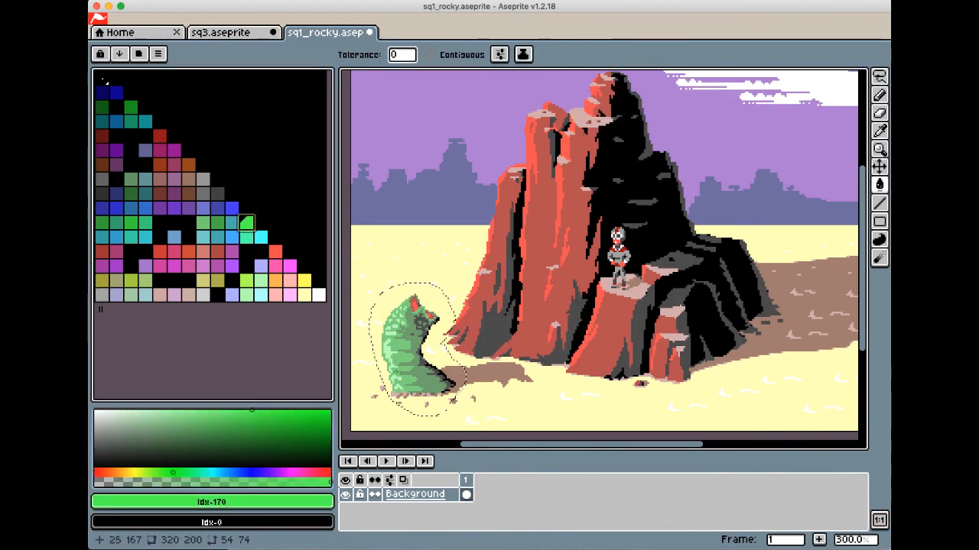
left_click(404, 353)
key("alt+d")
Undo the dithering preview, fill the worm's highlights with white, run EGAify again and deselect the worm
key("super+z")
left_click(320, 296)
key("alt+d")
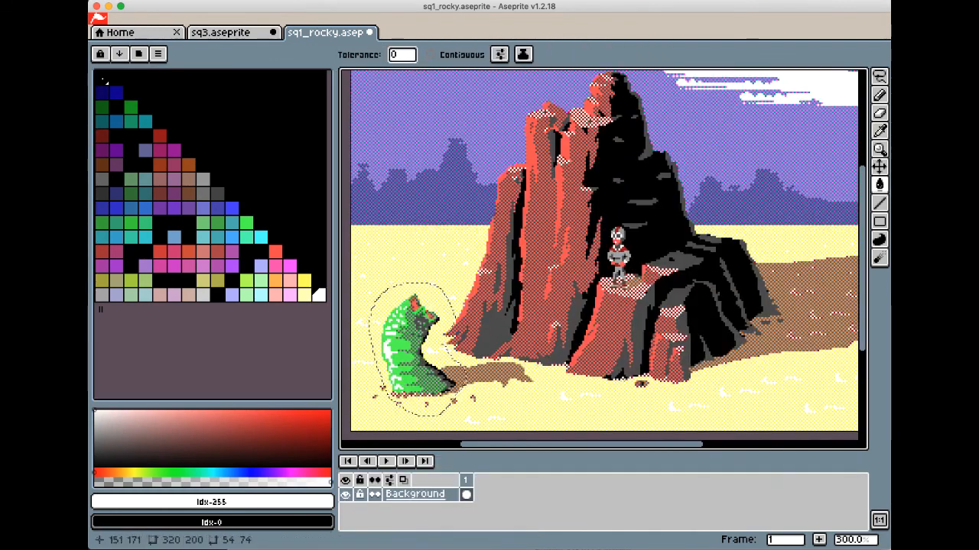
key("super+d")
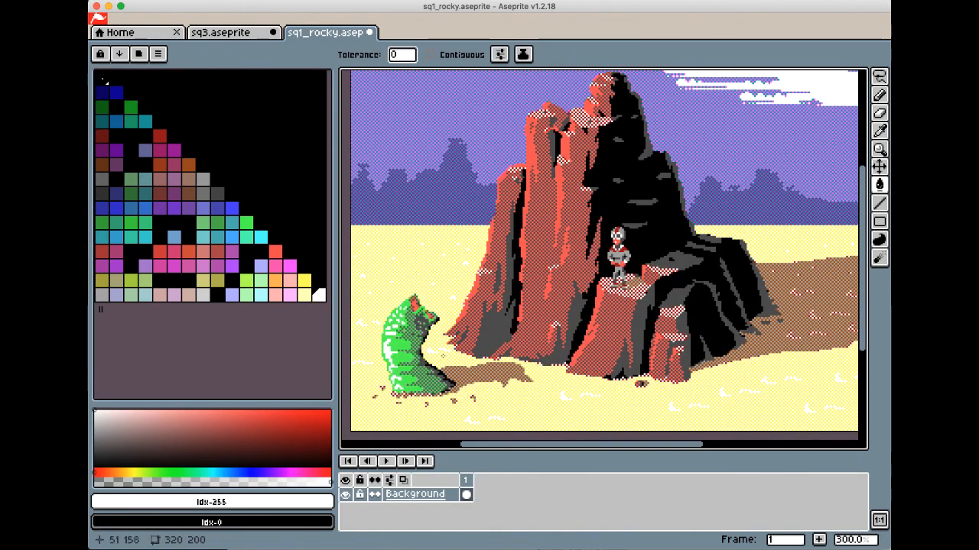